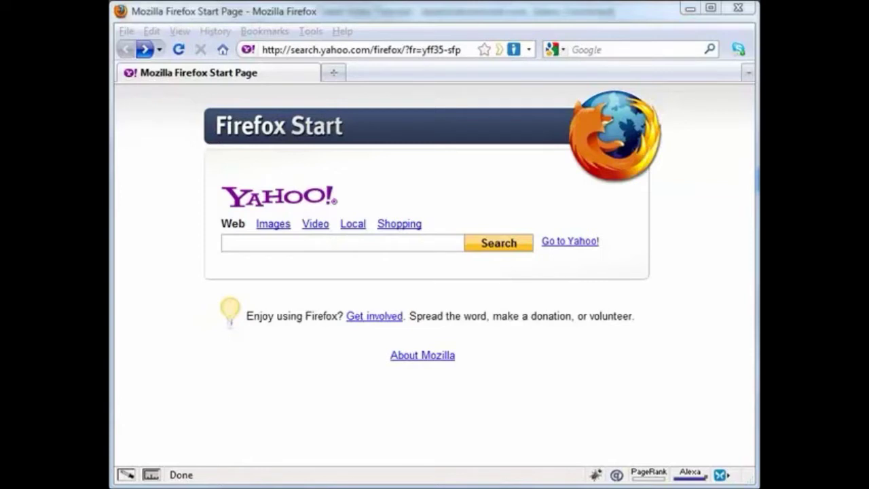
Open the site's /wp-content/plugins directory index and examine the files it exposes.
click(145, 49)
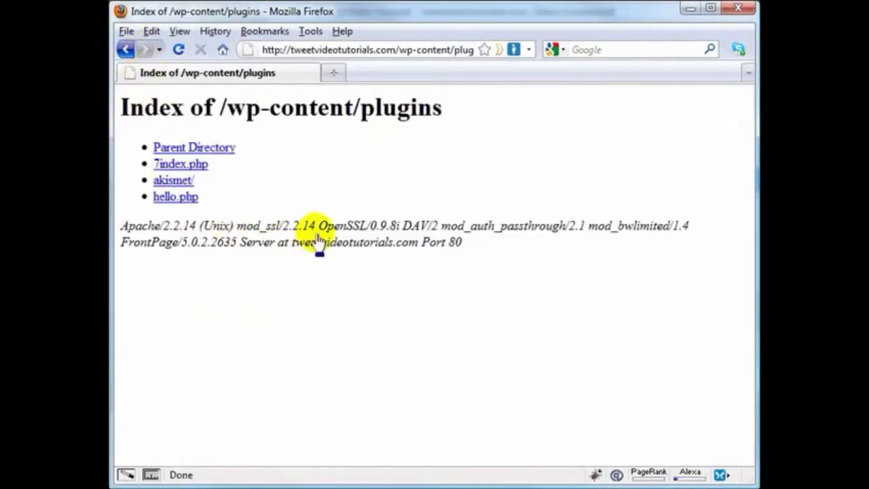
double_click(265, 219)
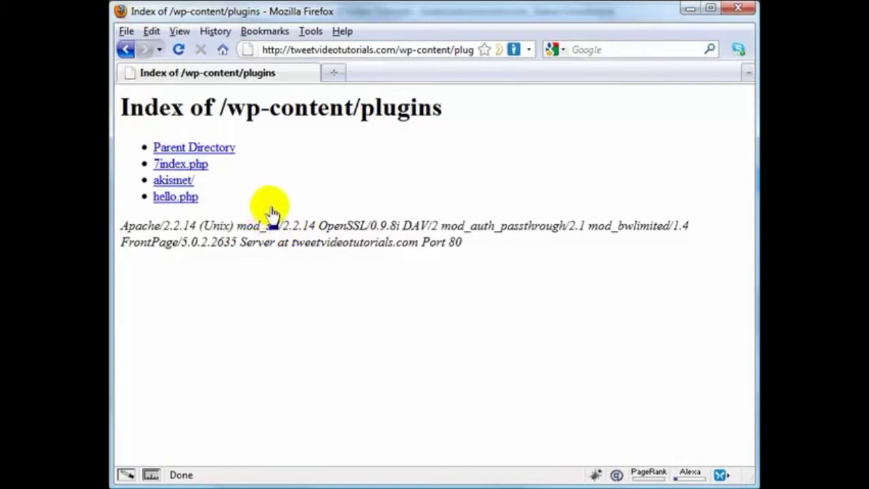
click(191, 93)
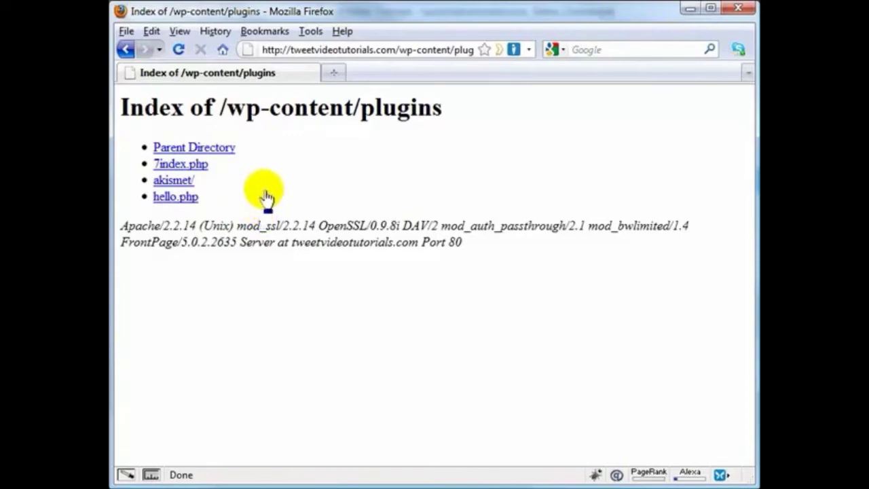
Switch to CuteFTP and open the remote folder /public_html/wp-content/plugins.
key(alt+Tab)
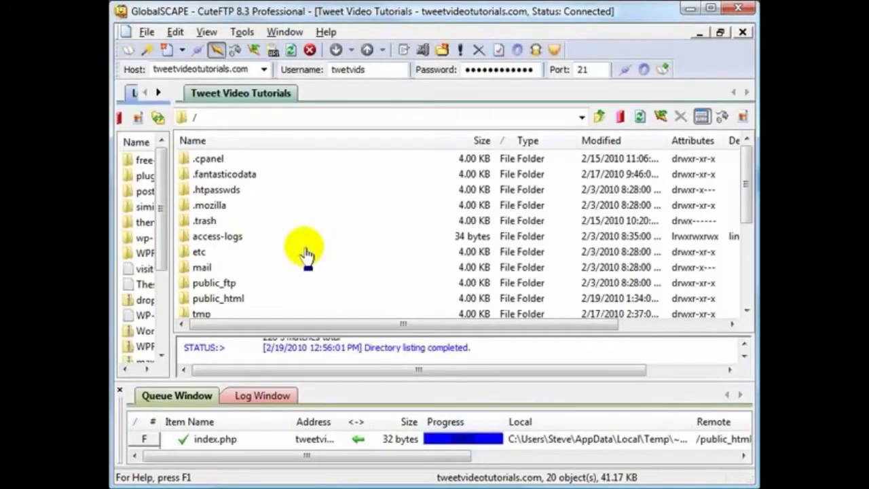
double_click(208, 301)
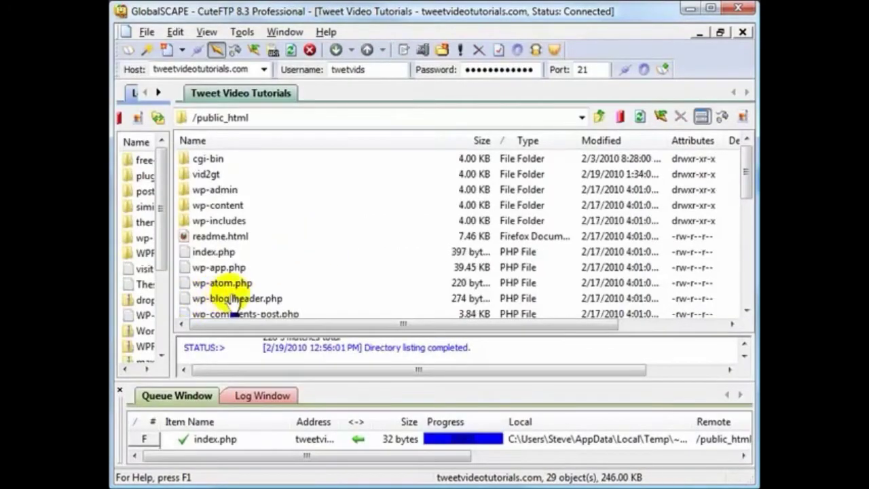
double_click(201, 205)
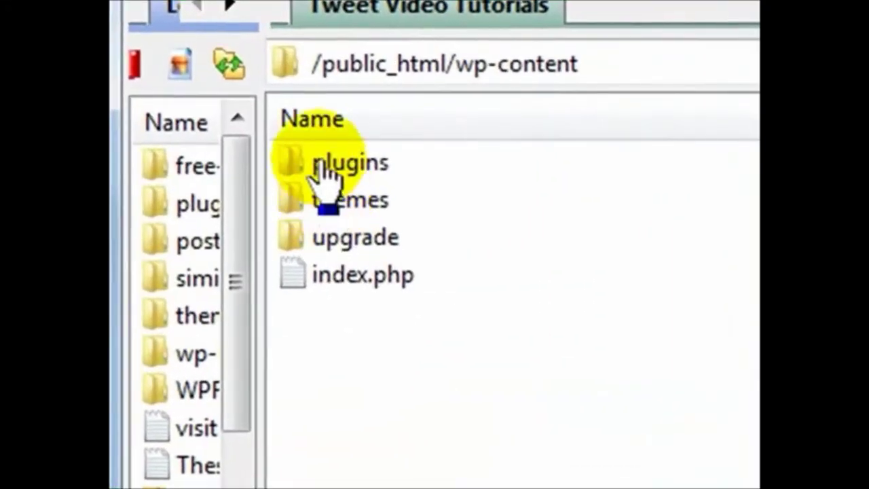
double_click(232, 161)
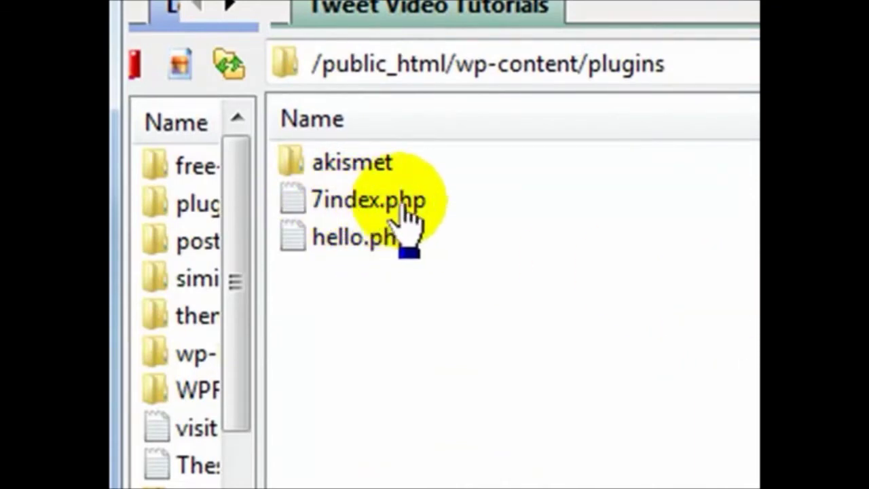
Open 7index.php from the plugins folder for editing and delete all of its code.
right_click(343, 211)
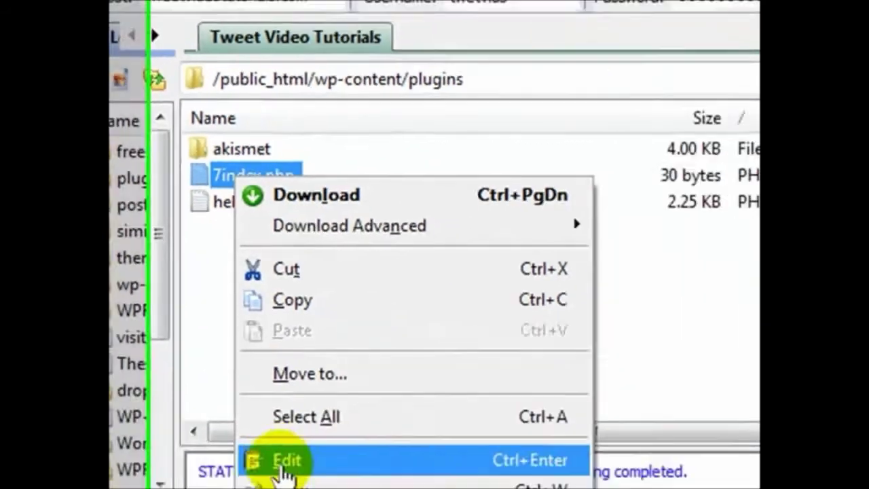
click(285, 461)
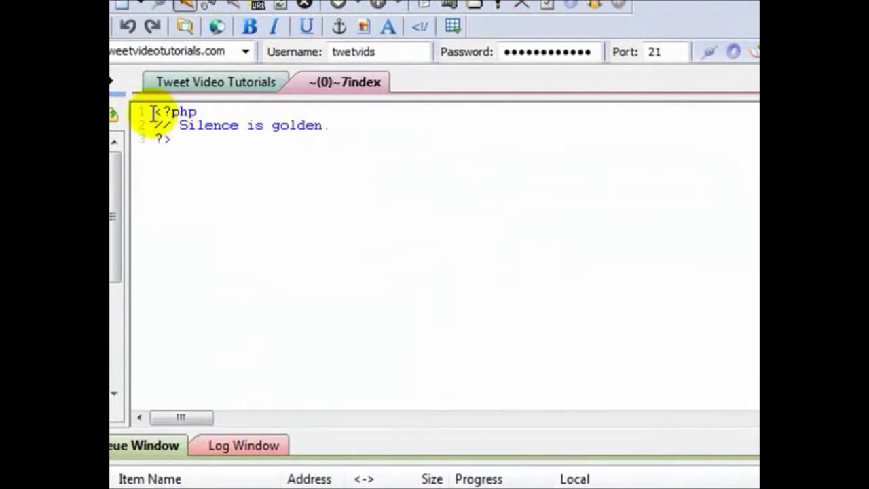
drag(152, 112, 190, 113)
drag(154, 139, 318, 122)
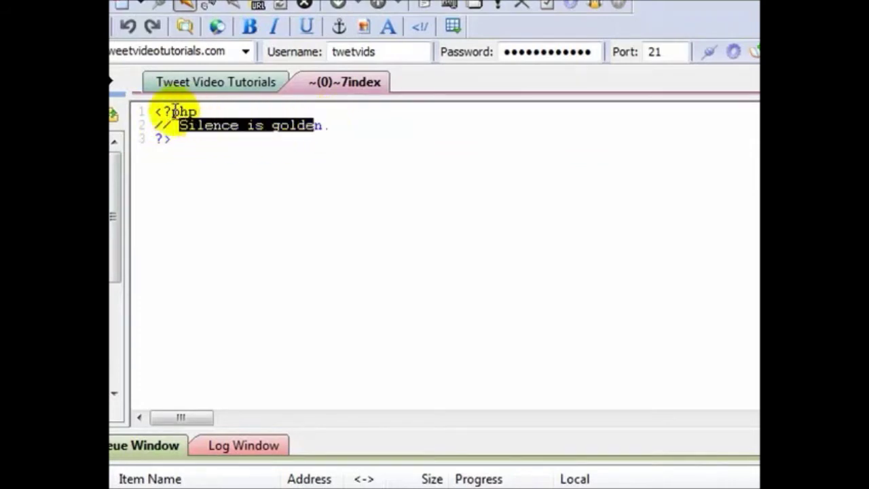
drag(155, 111, 231, 169)
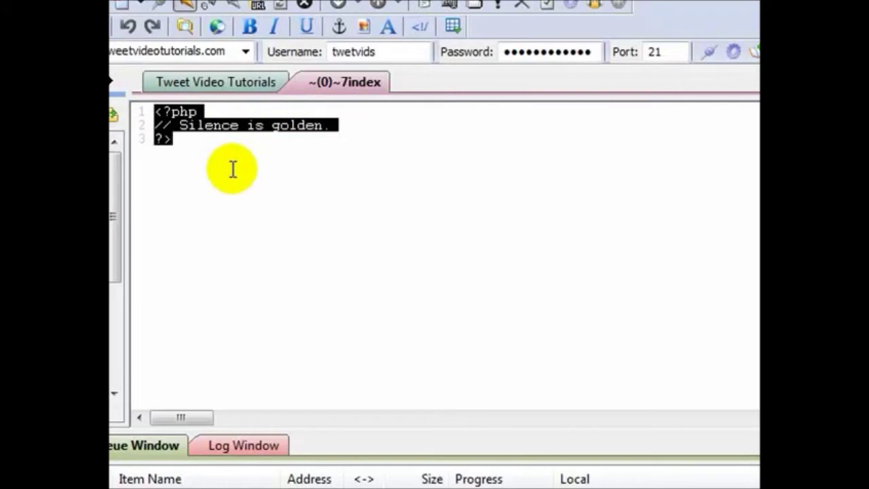
drag(233, 170, 232, 168)
key(Delete)
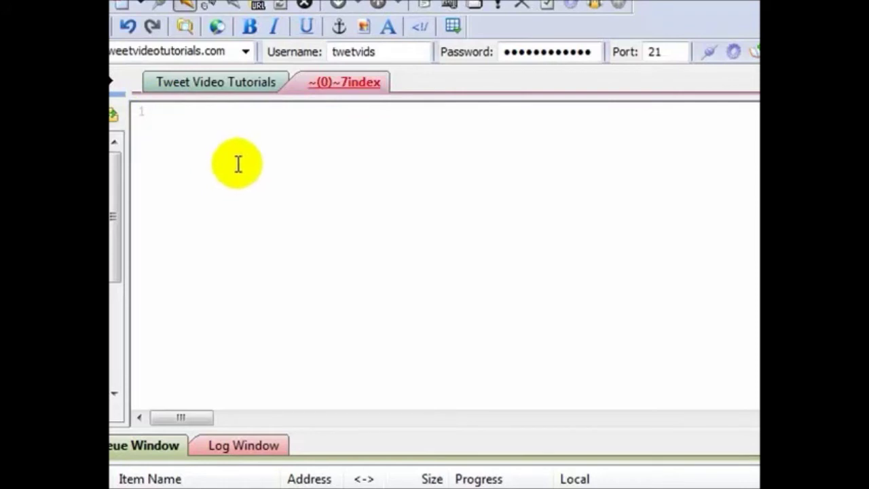
Save the emptied 7index file and close it in the editor.
right_click(337, 164)
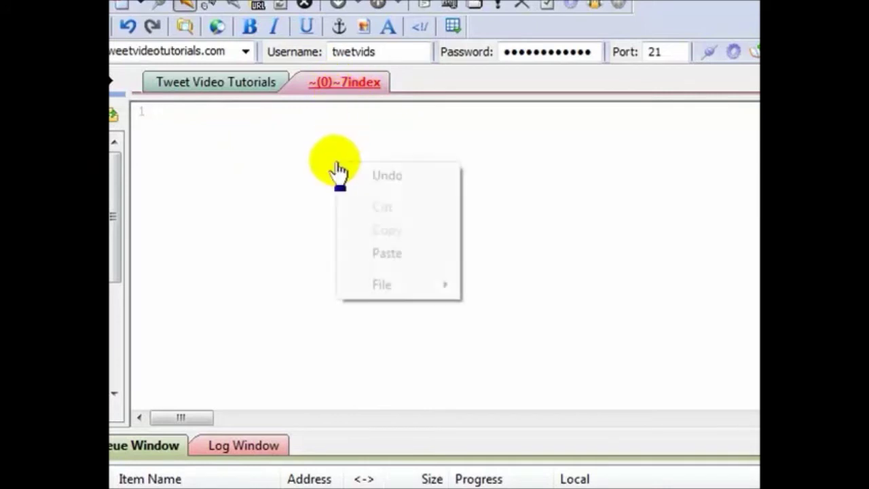
mouse_move(404, 285)
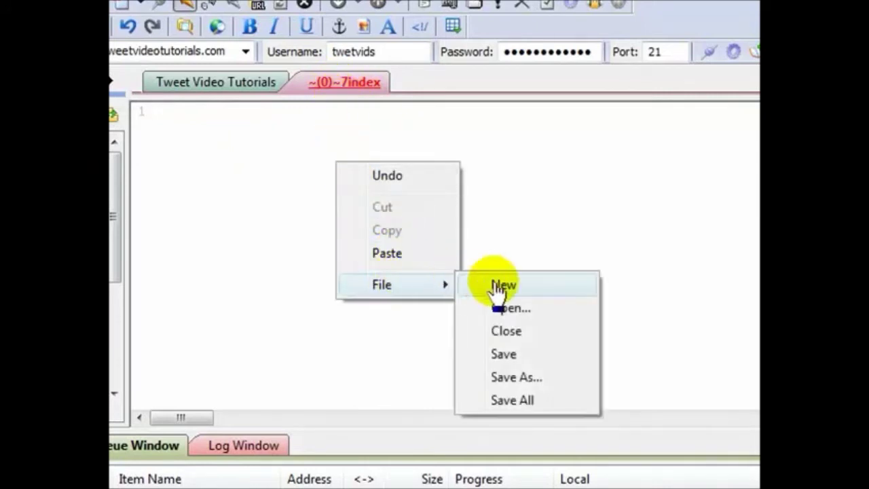
click(503, 354)
right_click(319, 96)
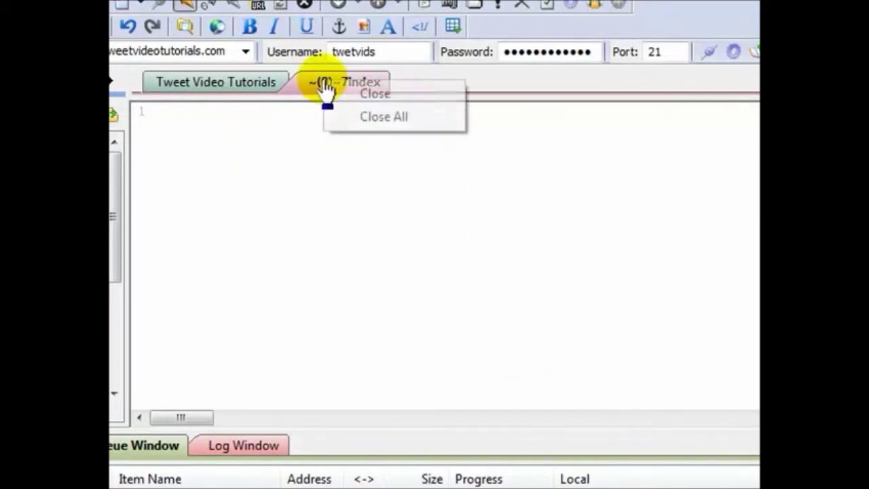
click(353, 93)
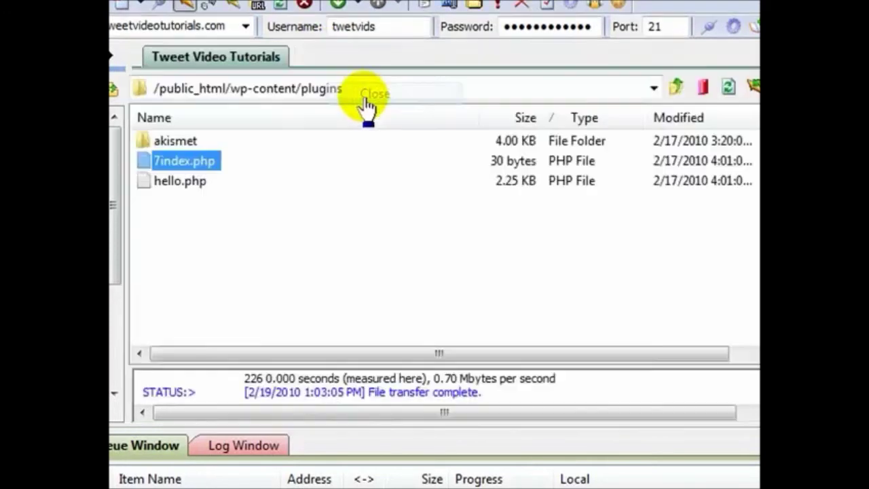
Rename 7index.php in the plugins folder to index.htm.
click(197, 163)
drag(194, 160, 230, 160)
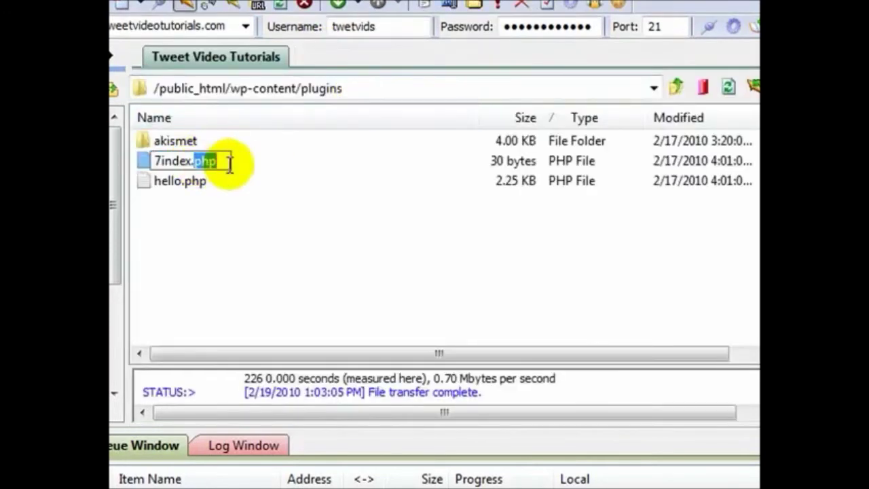
text(htm)
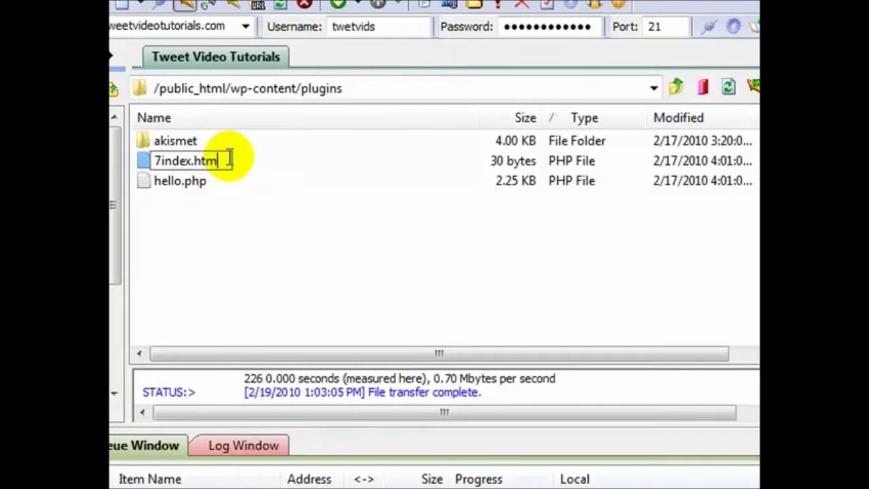
click(159, 159)
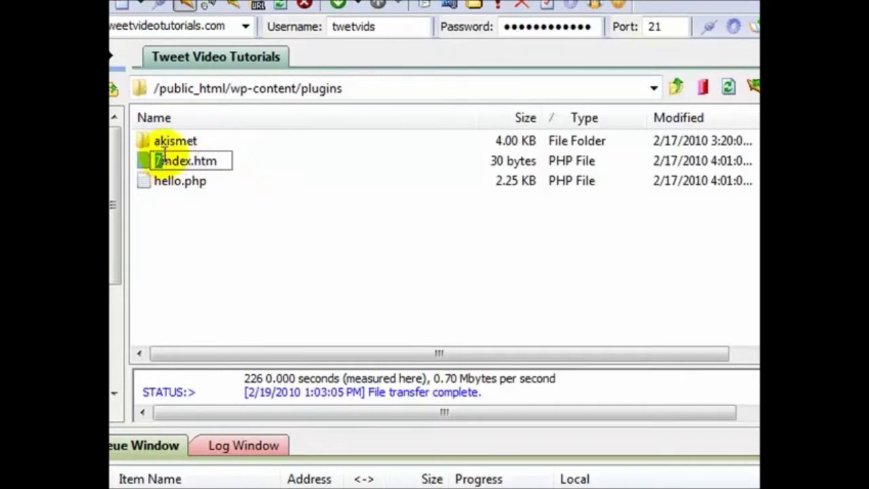
key(BackSpace)
click(238, 227)
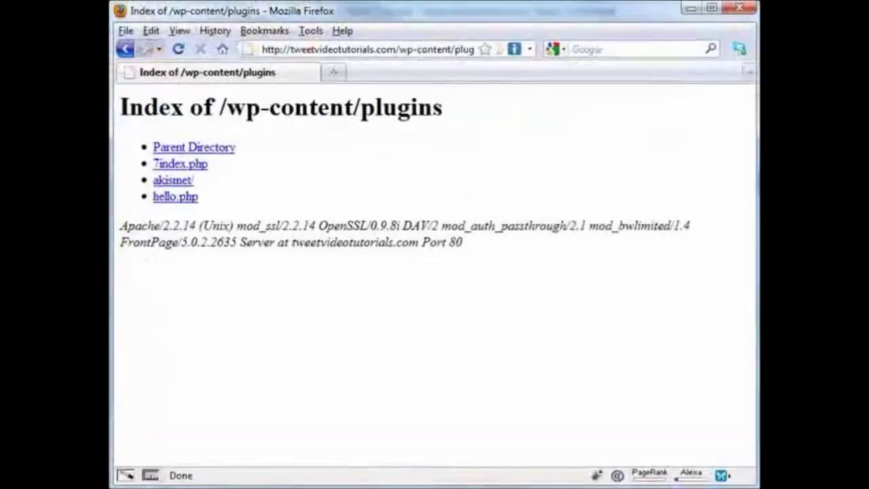
Switch to Firefox and reload the /wp-content/plugins page to check whether its files are still listed, then leave the page.
click(179, 50)
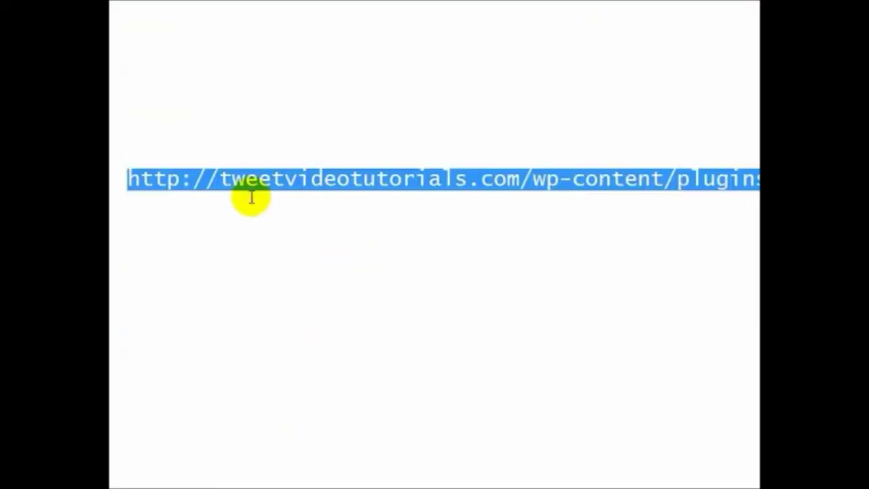
click(249, 182)
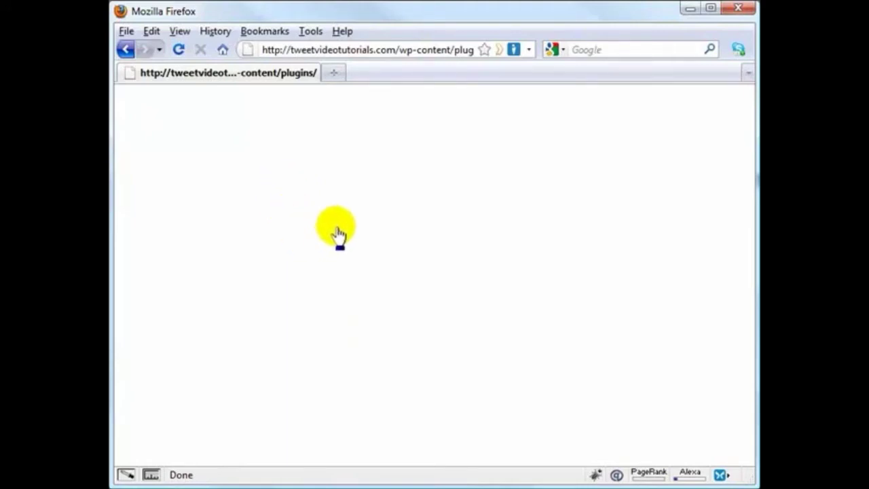
click(126, 49)
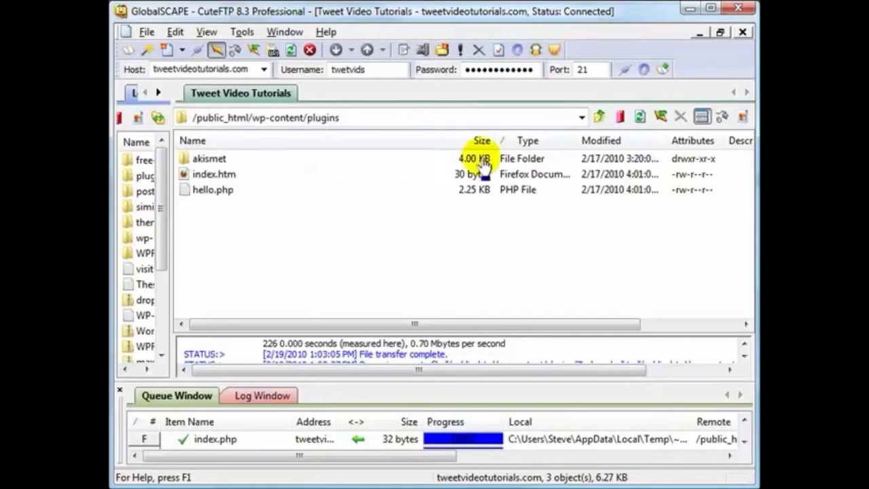
Switch to CuteFTP and examine the contents of the server's root folder and of public_html.
click(600, 118)
click(600, 117)
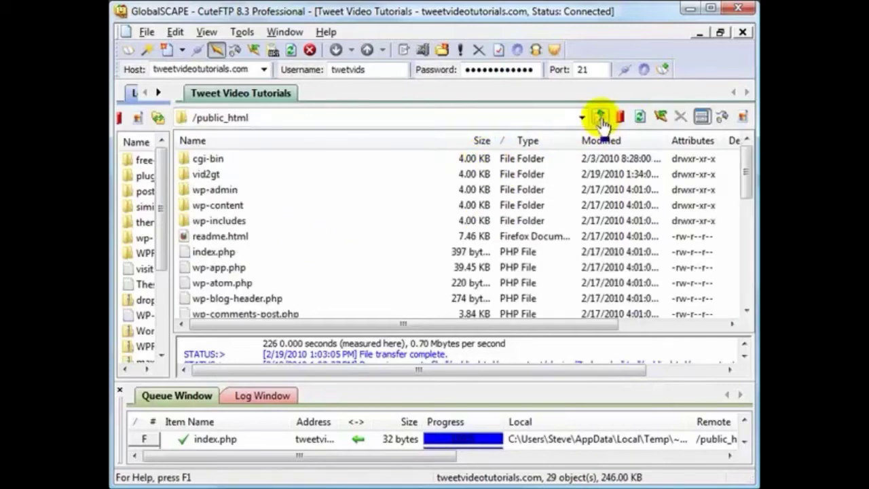
click(600, 118)
scroll(310, 262, down, 4)
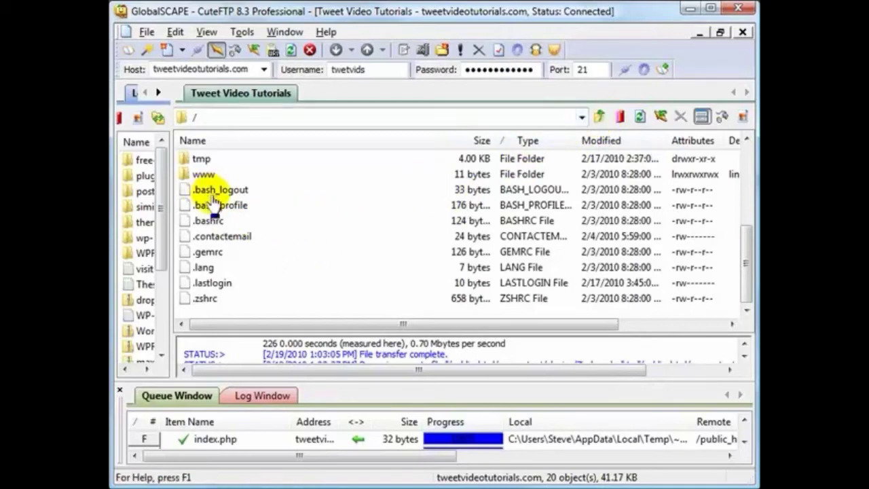
drag(743, 233, 733, 210)
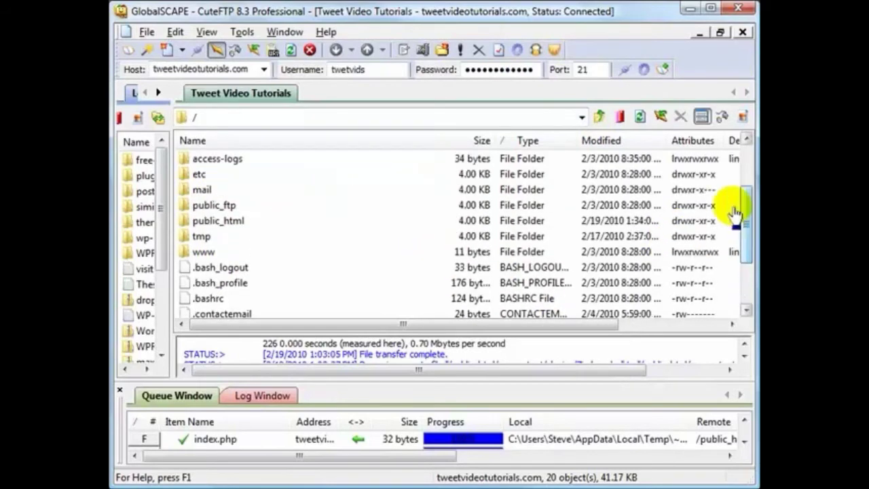
double_click(225, 219)
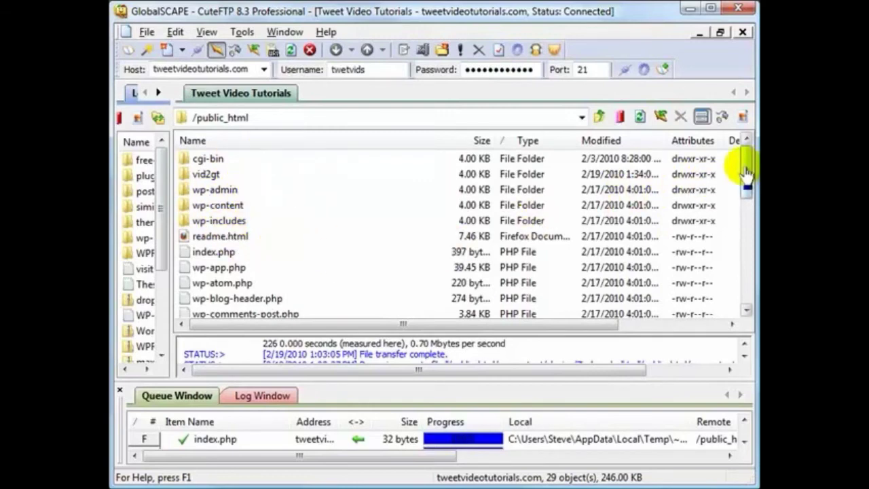
mouse_move(747, 174)
mouse_down()
mouse_move(752, 276)
mouse_move(747, 183)
mouse_up()
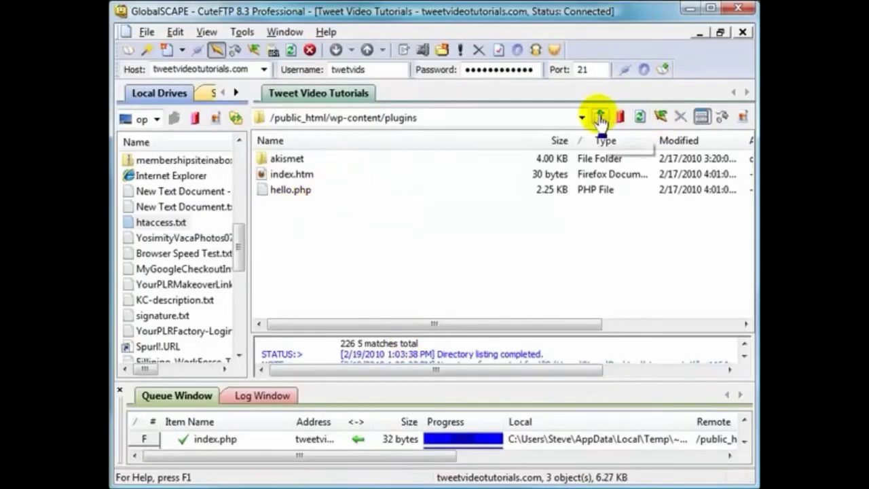
Go up from the remote plugins folder to /public_html and check the files there.
click(601, 119)
click(600, 119)
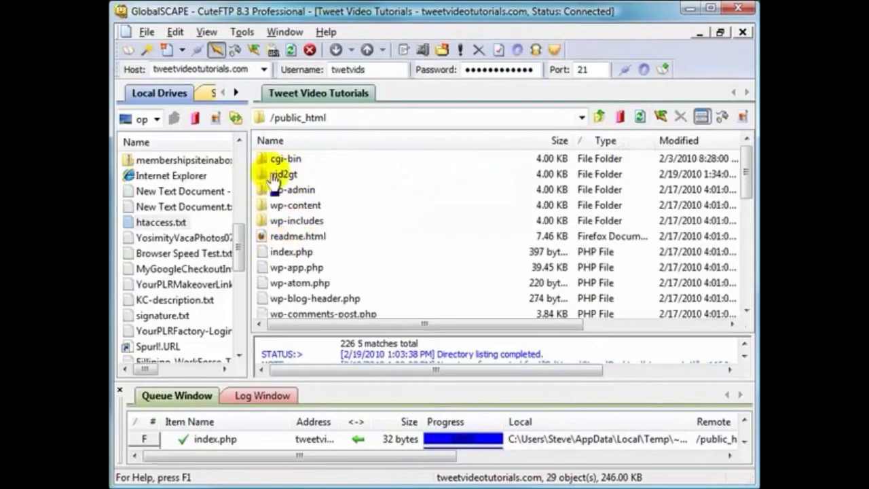
mouse_move(744, 174)
mouse_down()
mouse_move(753, 292)
mouse_move(746, 174)
mouse_up()
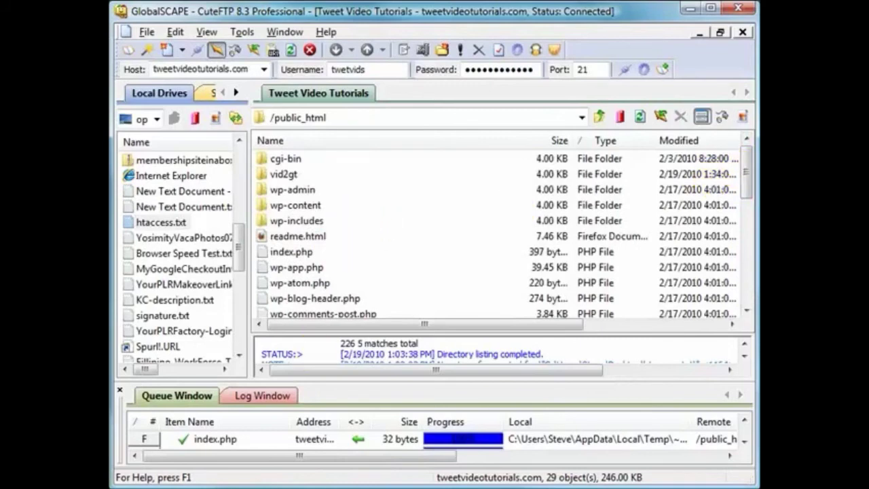
Save the htaccess file in Notepad, switch back to CuteFTP and upload htaccess.txt to /public_html.
key(alt+Tab)
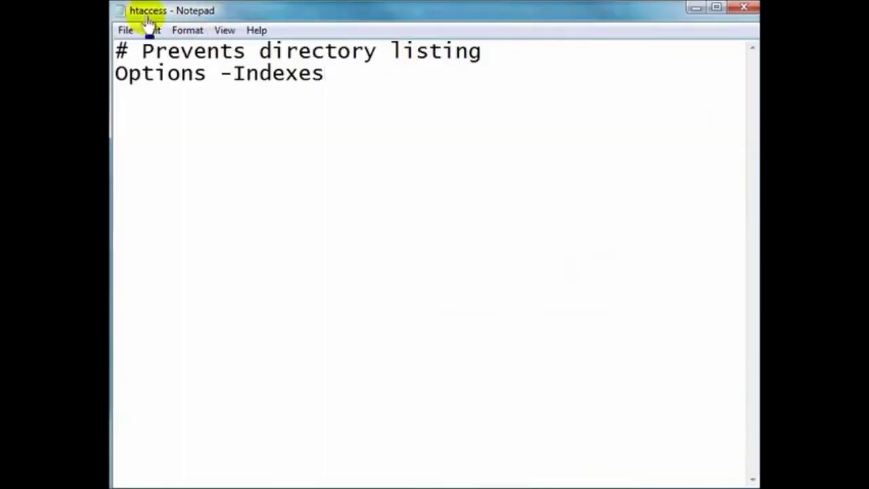
click(125, 32)
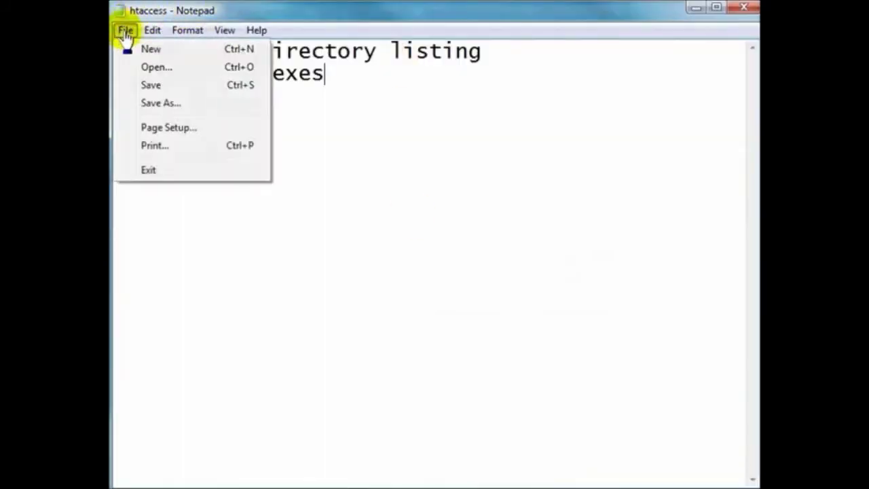
click(150, 85)
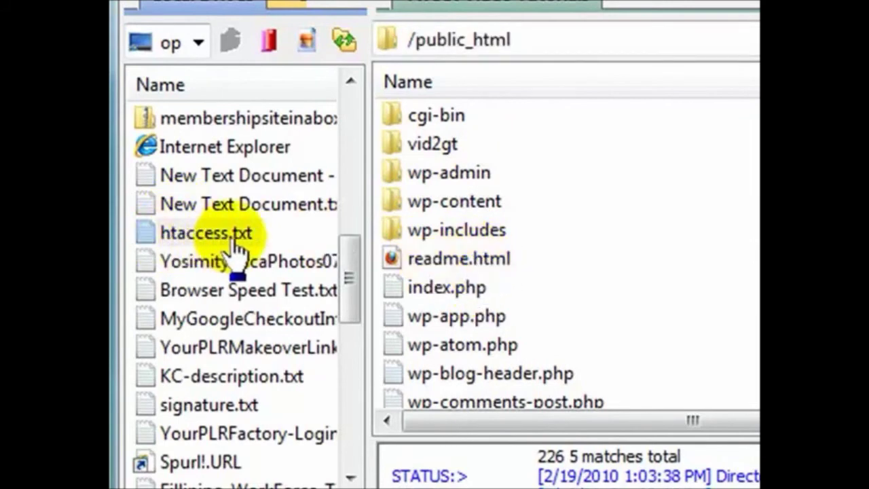
right_click(201, 238)
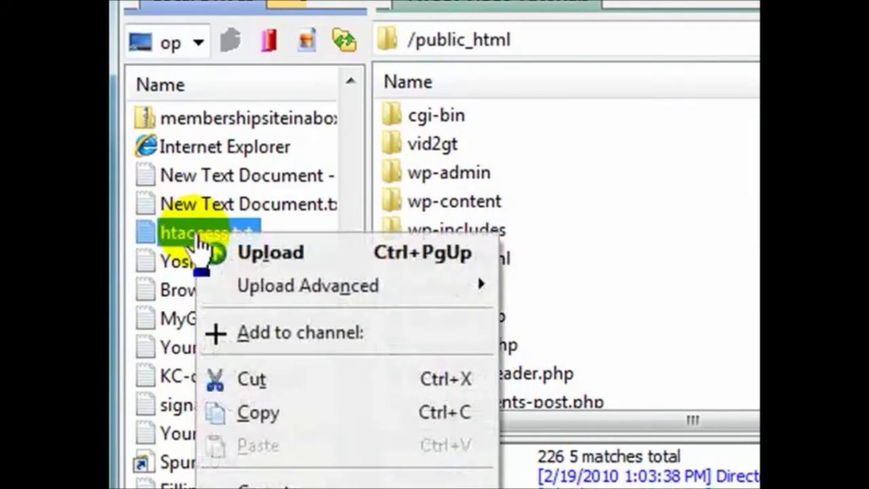
click(241, 257)
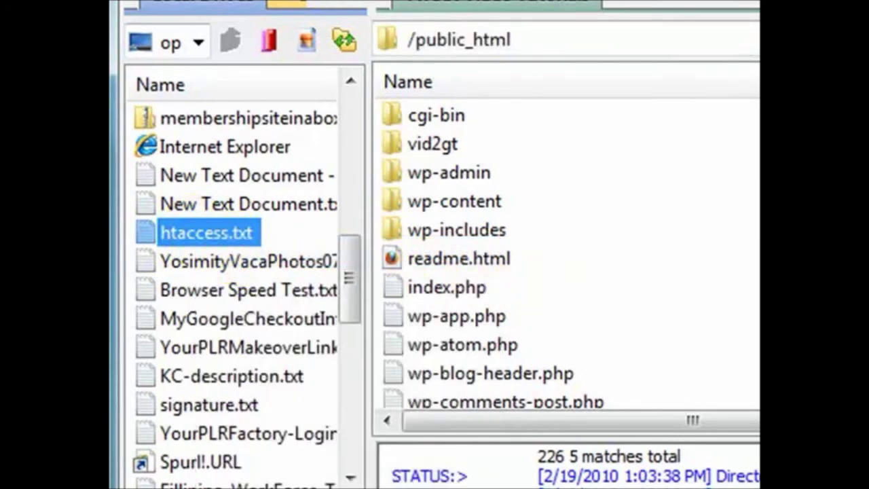
scroll(563, 258, down, 7)
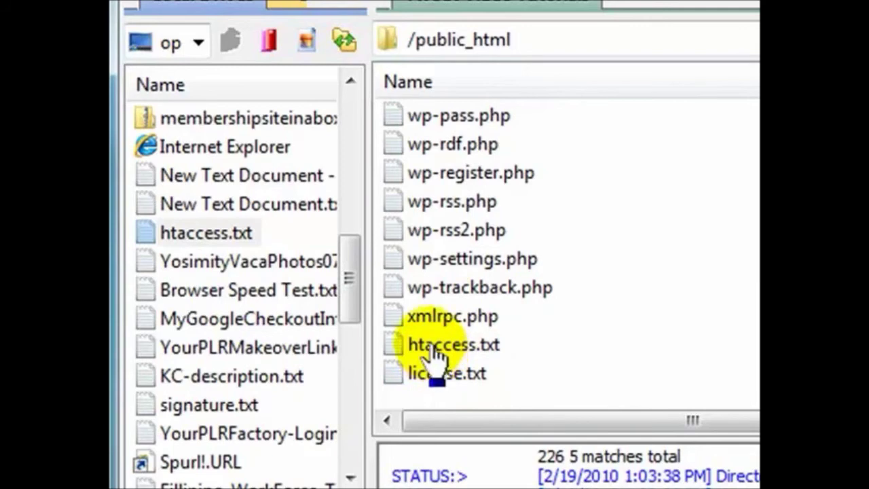
click(434, 347)
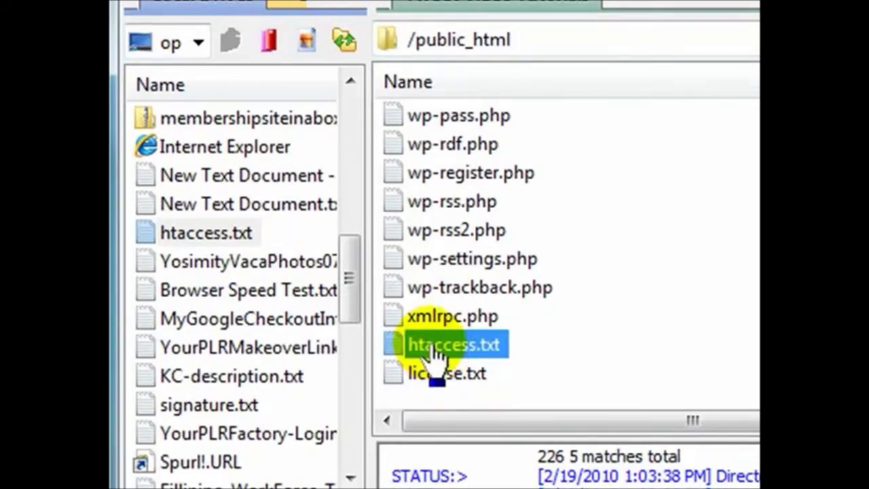
click(434, 347)
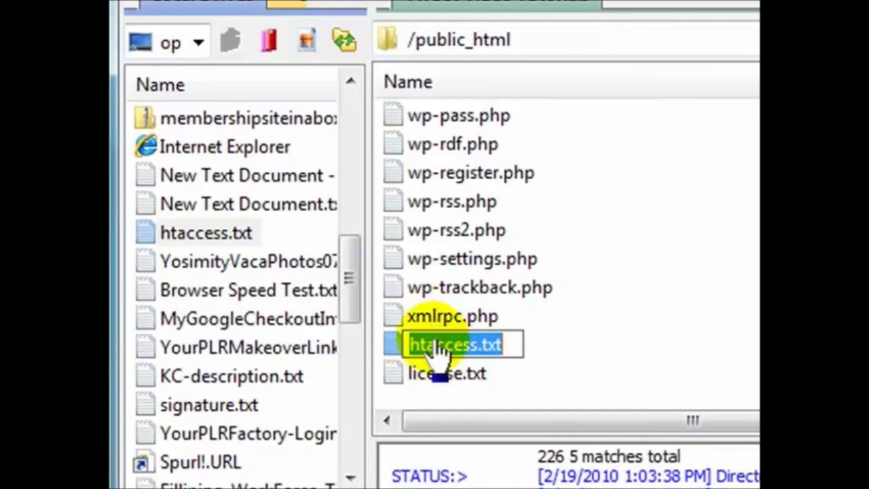
right_click(437, 348)
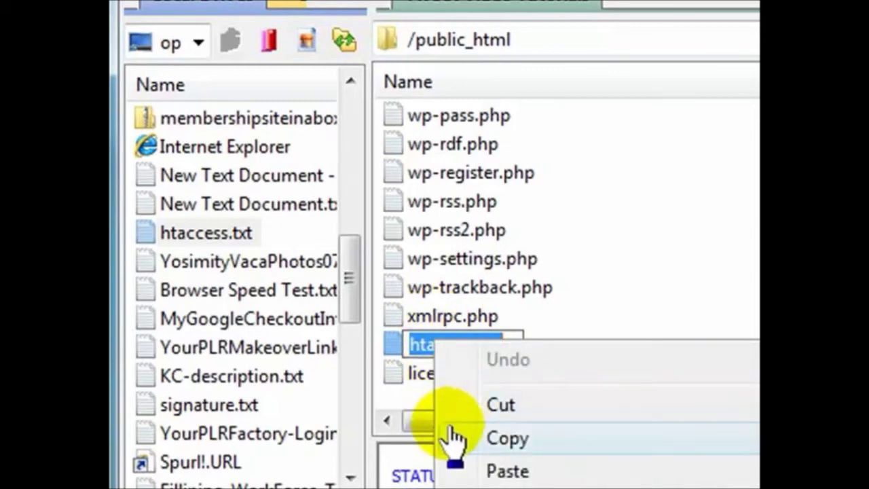
click(639, 319)
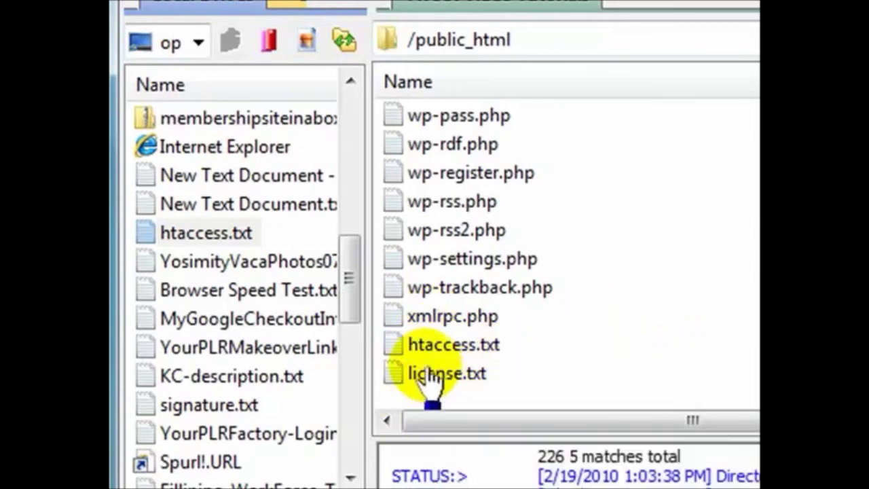
Rename the uploaded htaccess.txt in /public_html to .htaccess and check it in the folder listing.
click(427, 350)
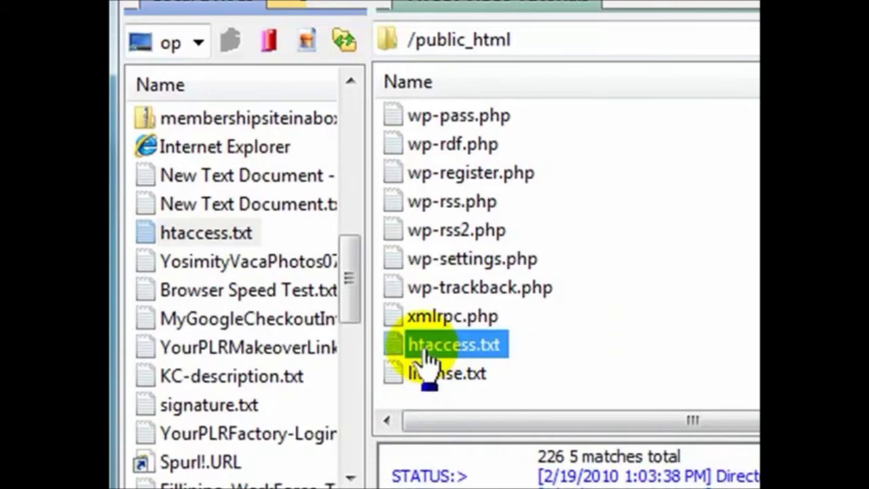
click(424, 349)
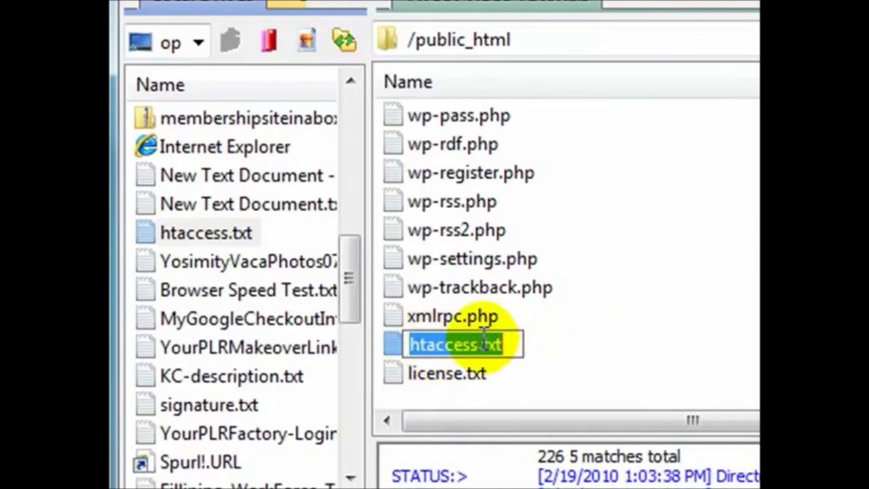
drag(483, 334, 511, 345)
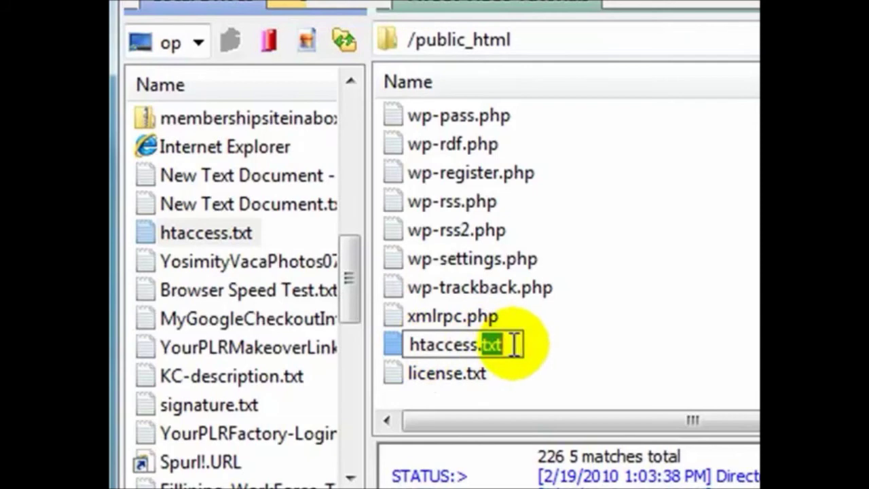
key(BackSpace)
key(BackSpace)
click(408, 345)
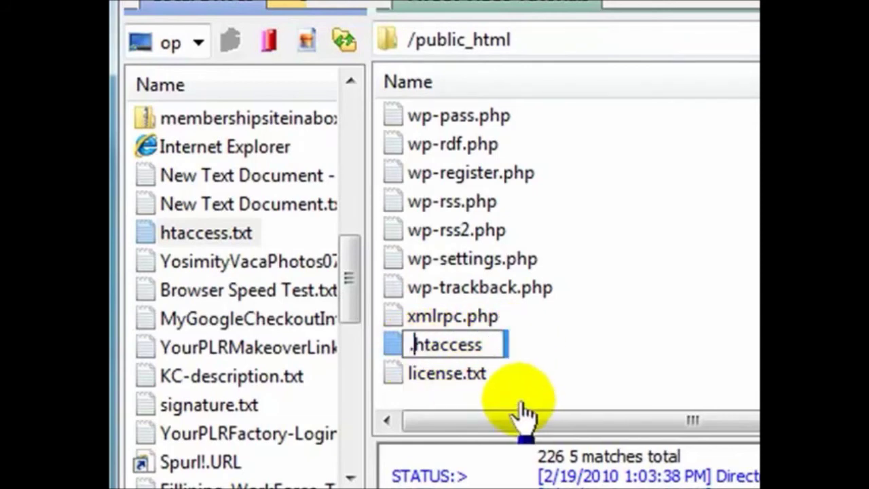
text(.)
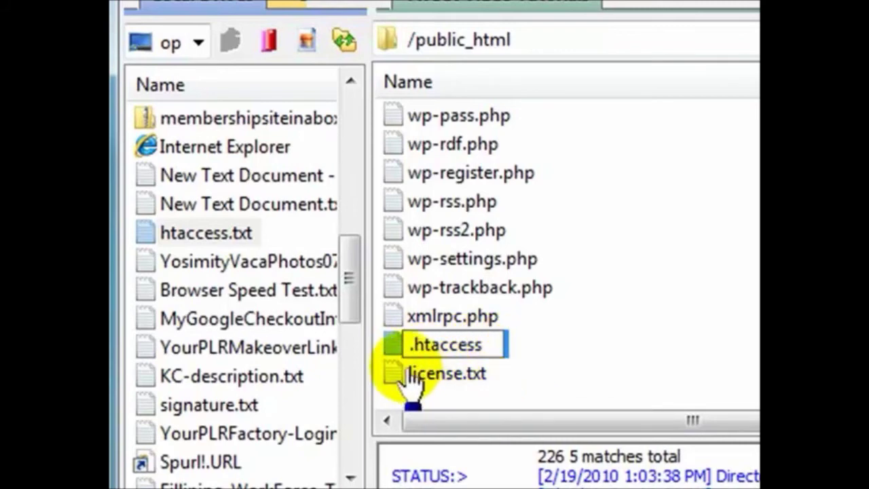
key(Return)
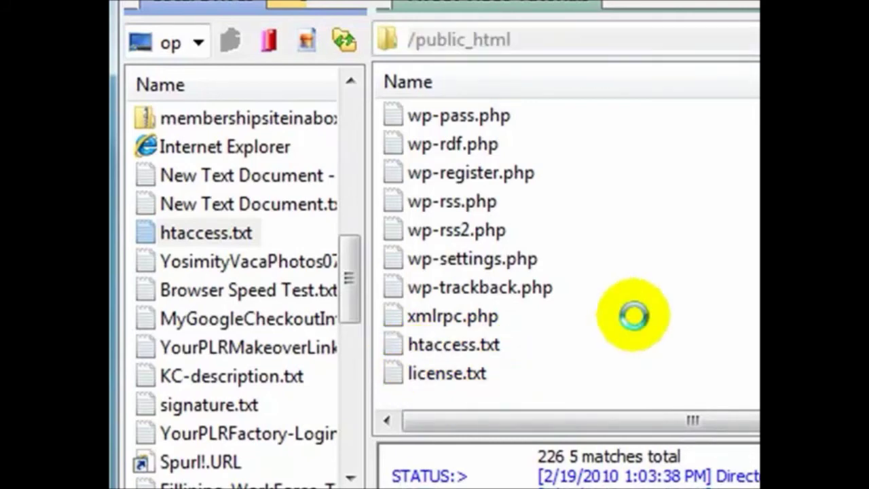
scroll(570, 258, up, 7)
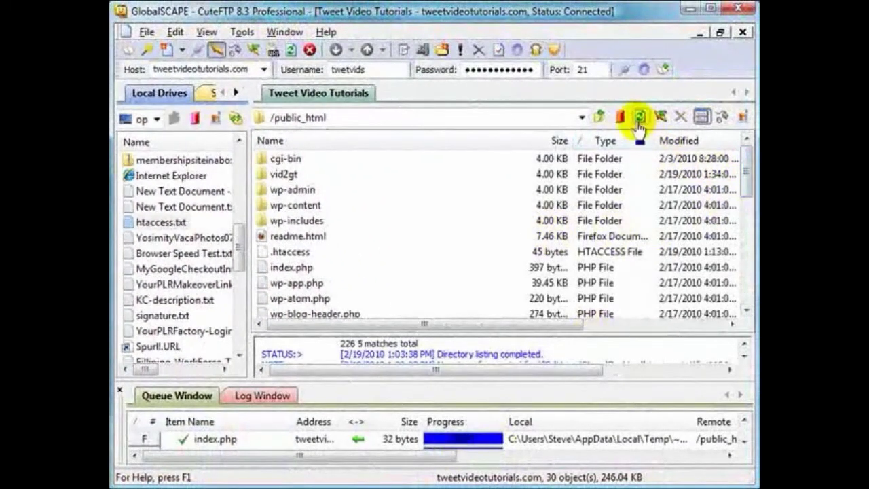
Go to the remote folder /public_html/wp-content/plugins and rename index.htm as 4index.htm.
click(600, 118)
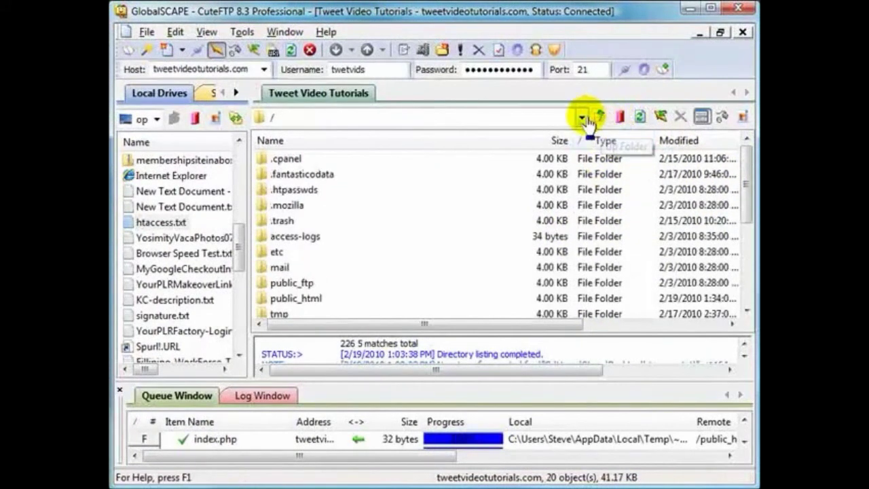
click(583, 118)
click(549, 179)
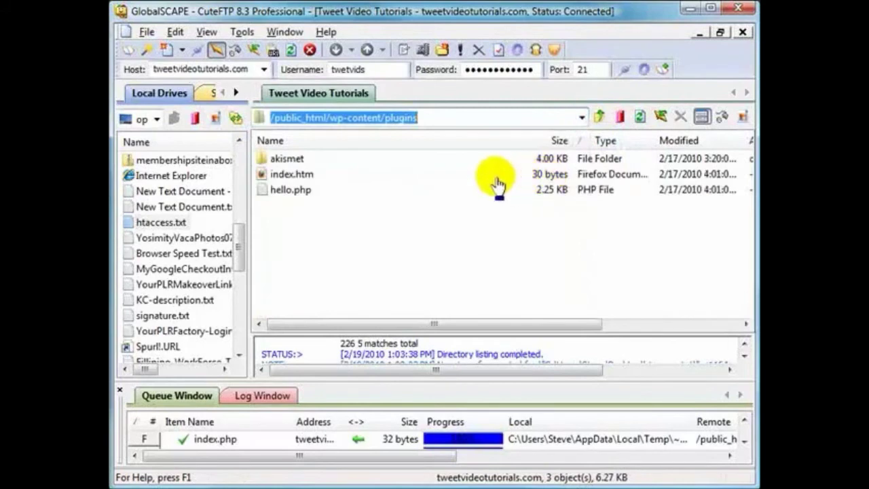
click(280, 176)
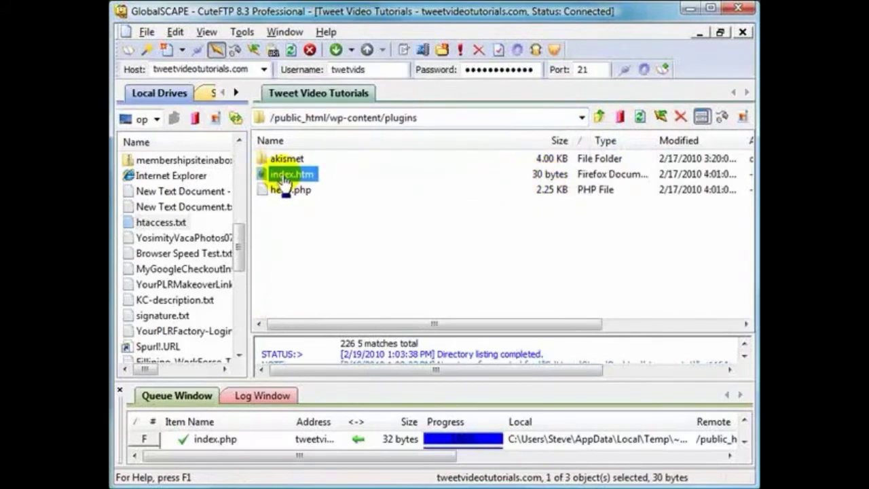
click(285, 178)
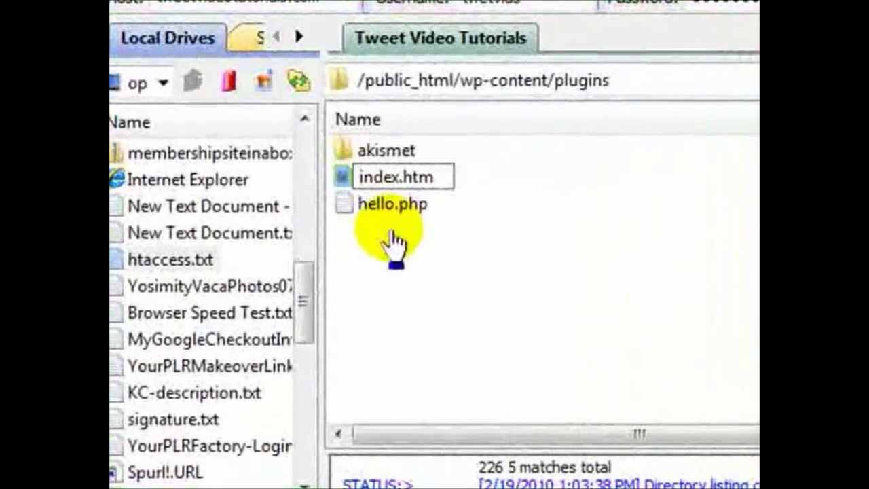
text(4)
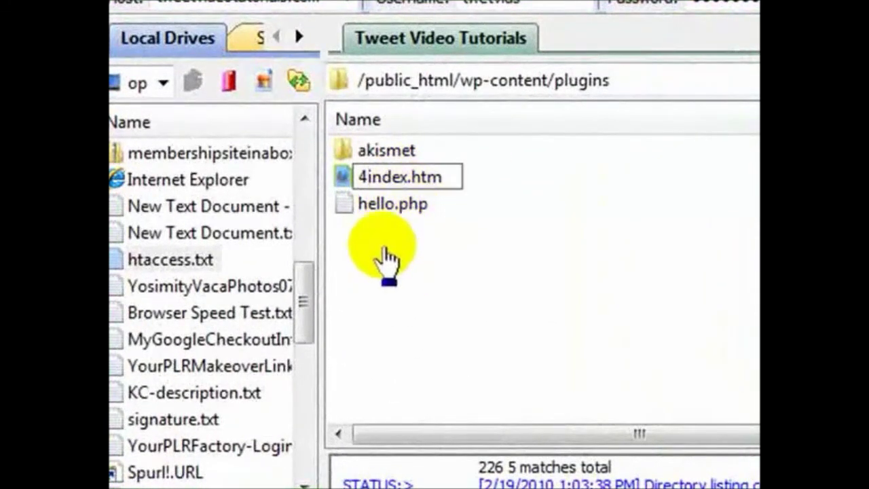
key(BackSpace)
key(Return)
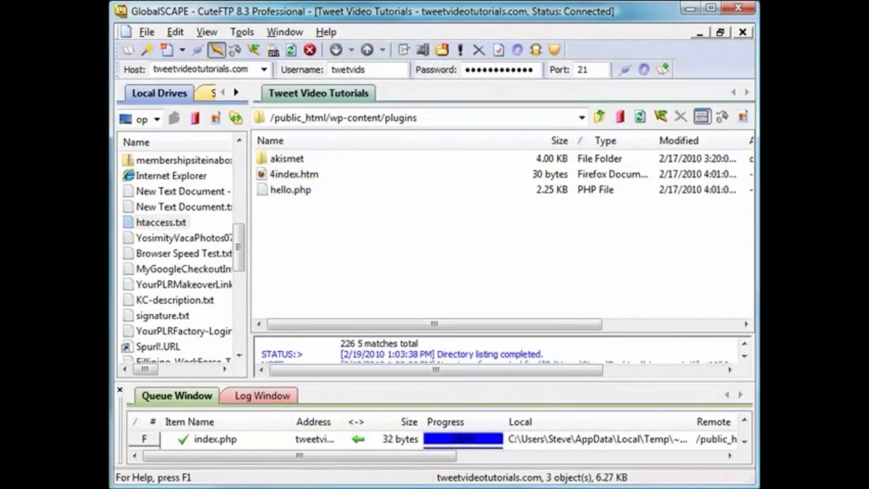
Switch to Firefox, reload the /wp-content/plugins page and read the server's response to check whether directory access is blocked.
key(alt+Tab)
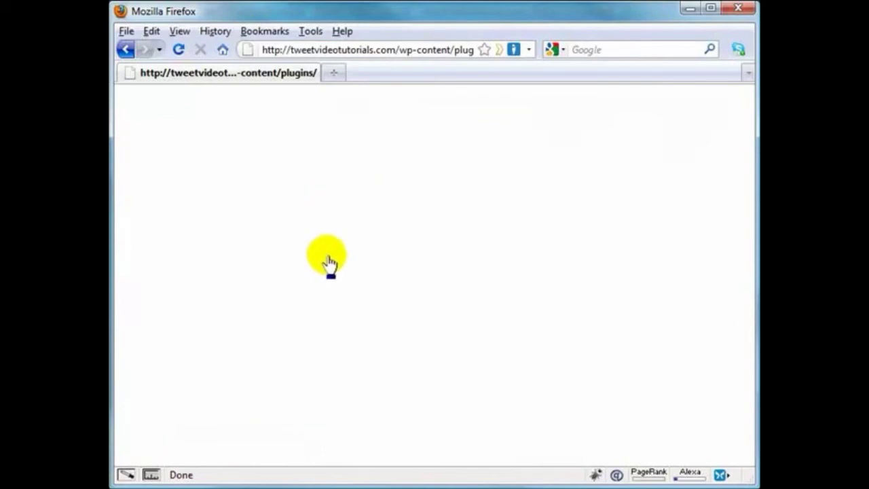
click(178, 49)
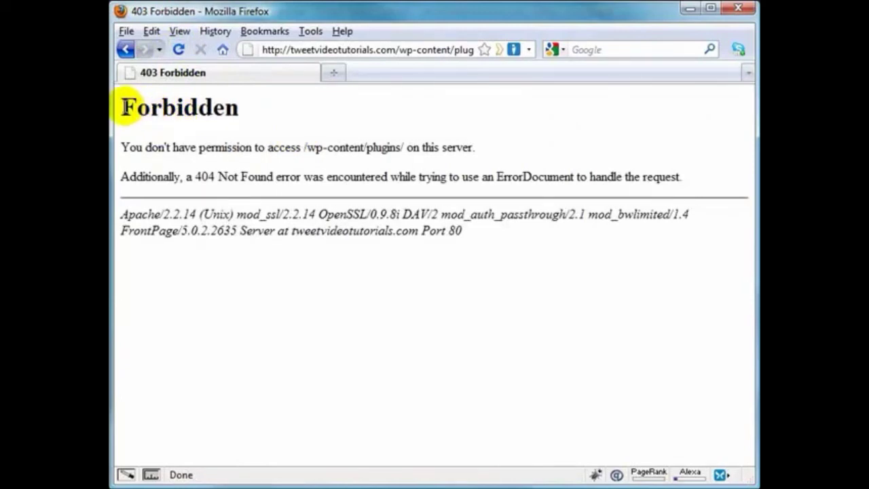
drag(120, 107, 244, 106)
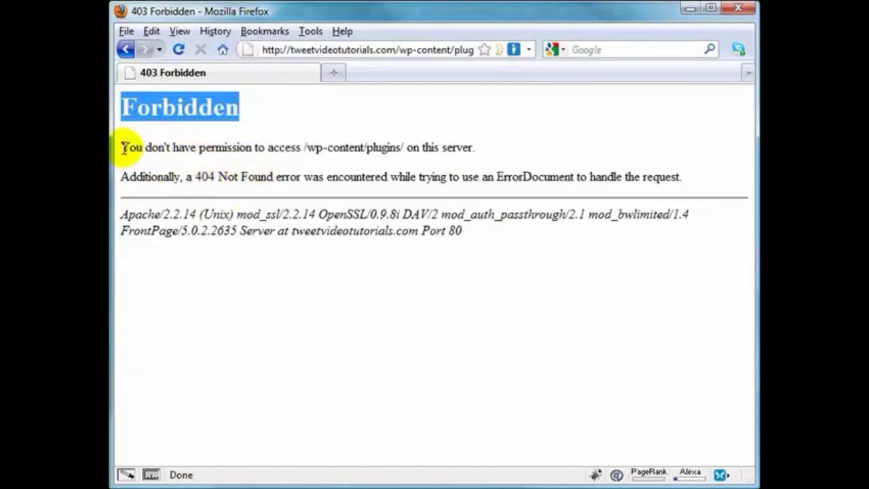
drag(122, 146, 500, 147)
click(500, 147)
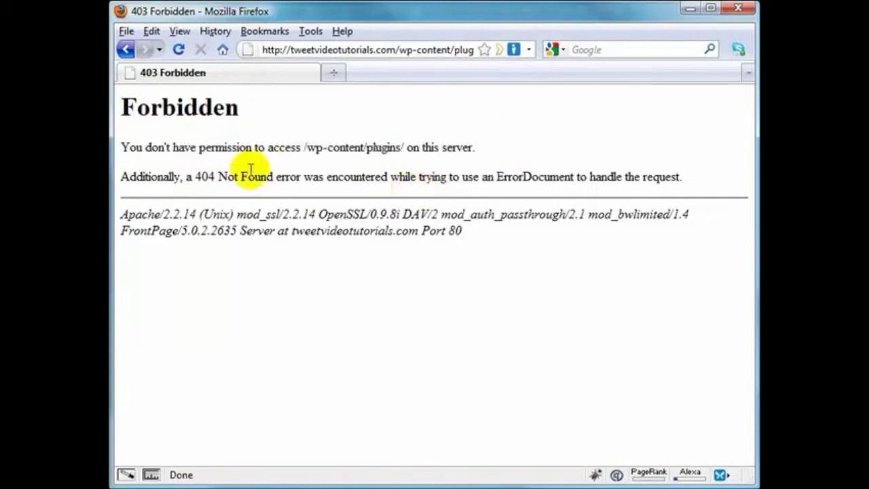